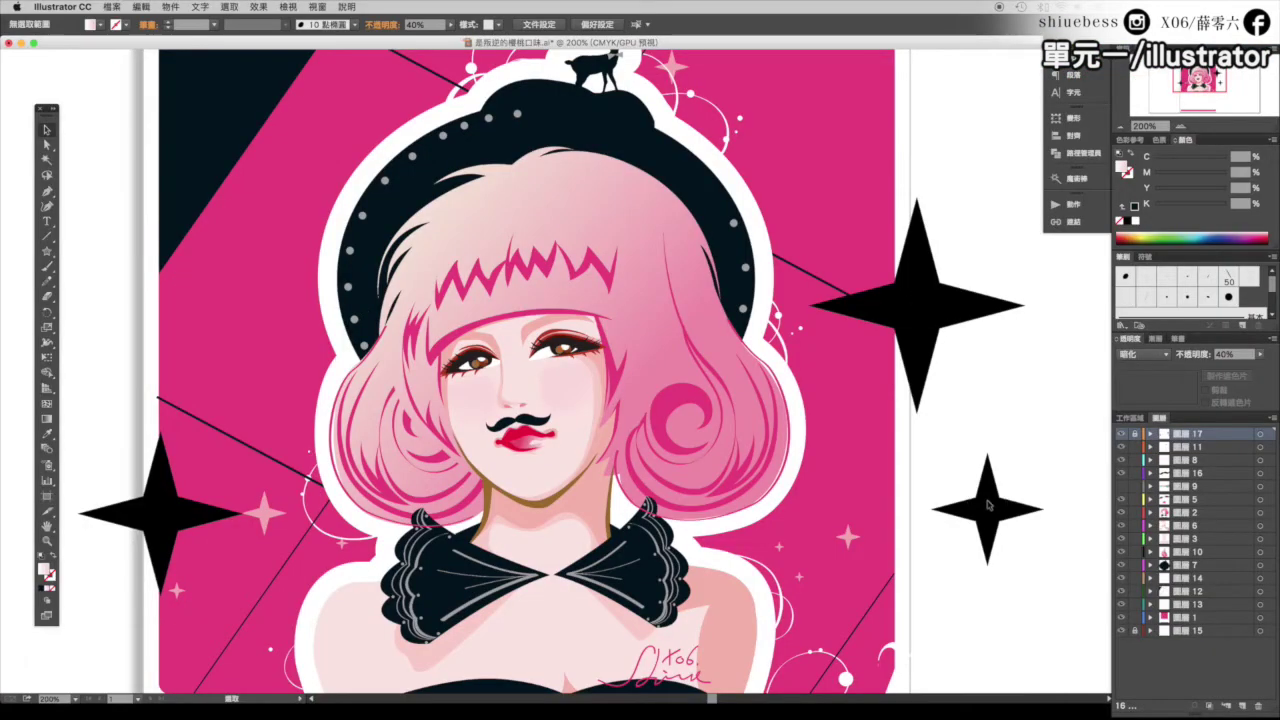
Unlock layer 17 and select the large and small black stars beside the portrait
{"action": "left_click", "coordinate": [937, 301]}
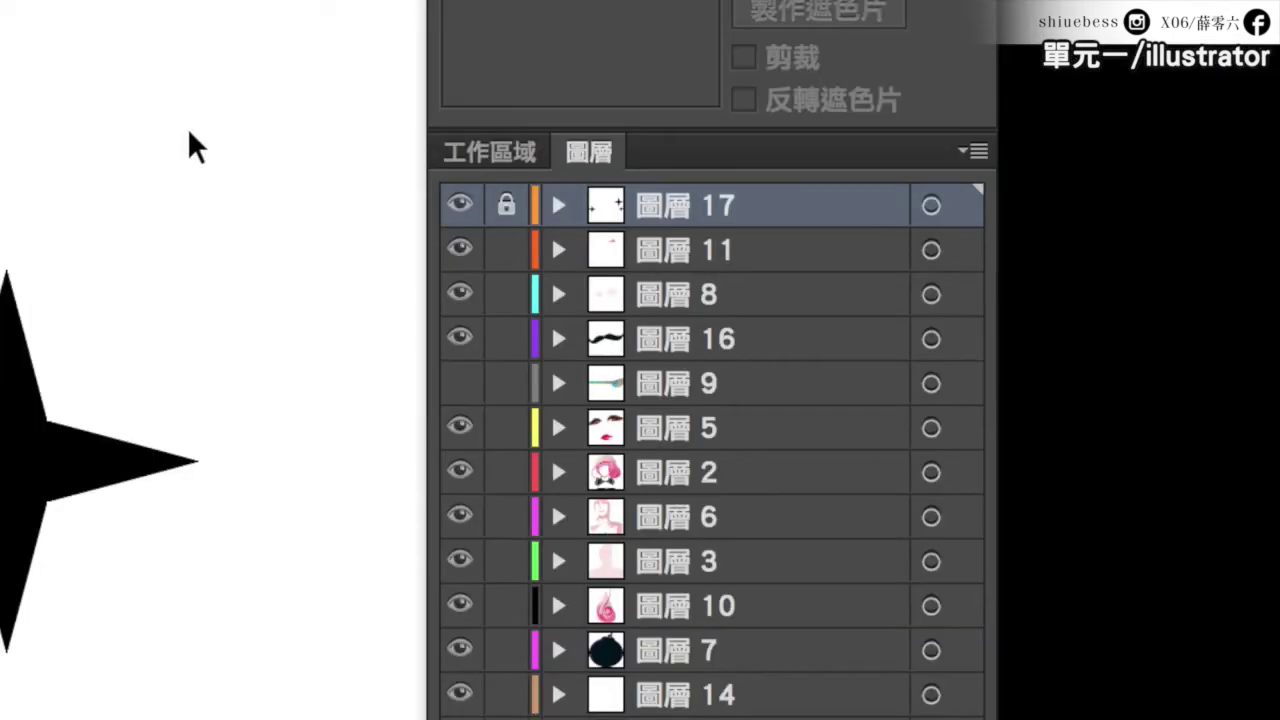
{"action": "left_click", "coordinate": [509, 210]}
{"action": "left_click", "coordinate": [504, 207]}
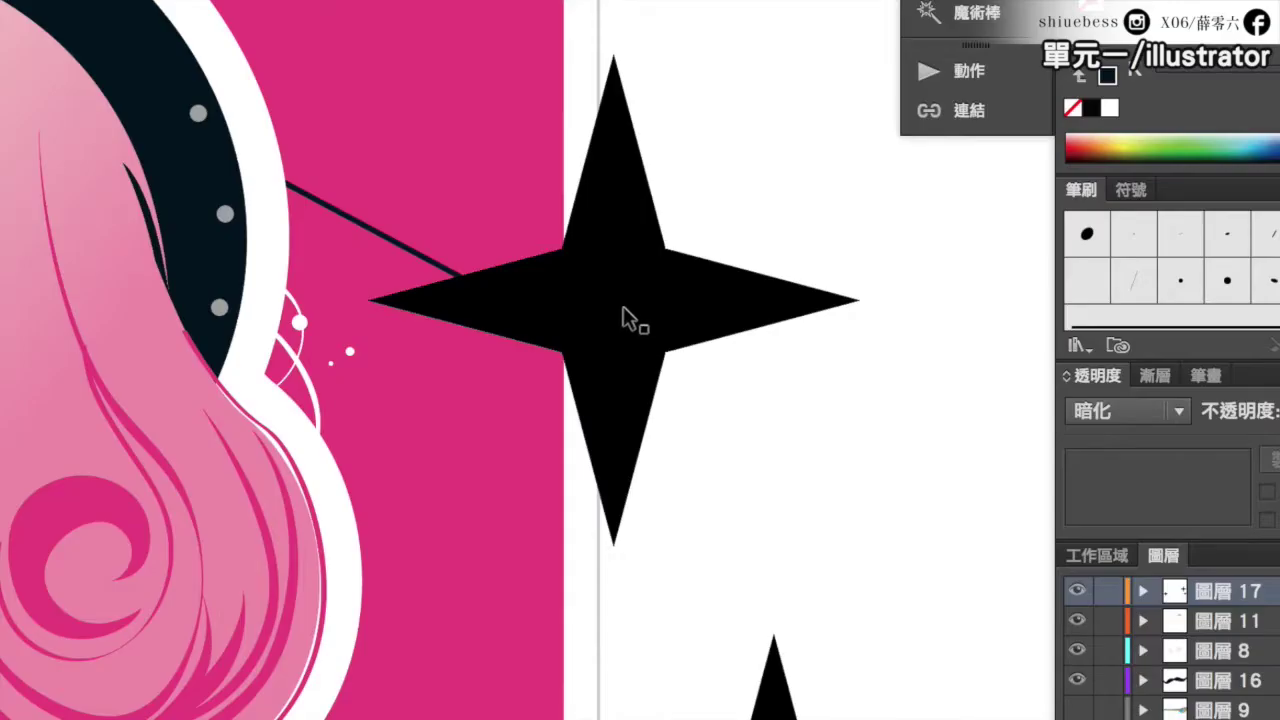
{"action": "left_click", "coordinate": [633, 302]}
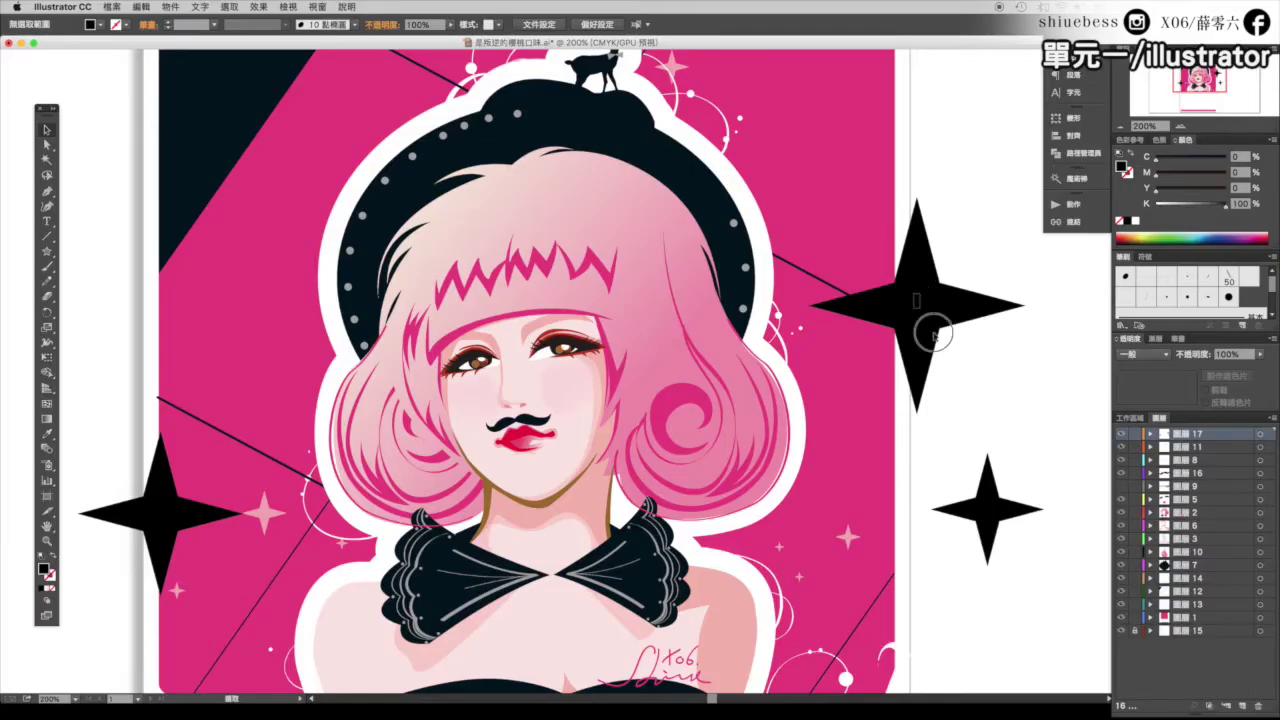
{"action": "left_click", "coordinate": [980, 515]}
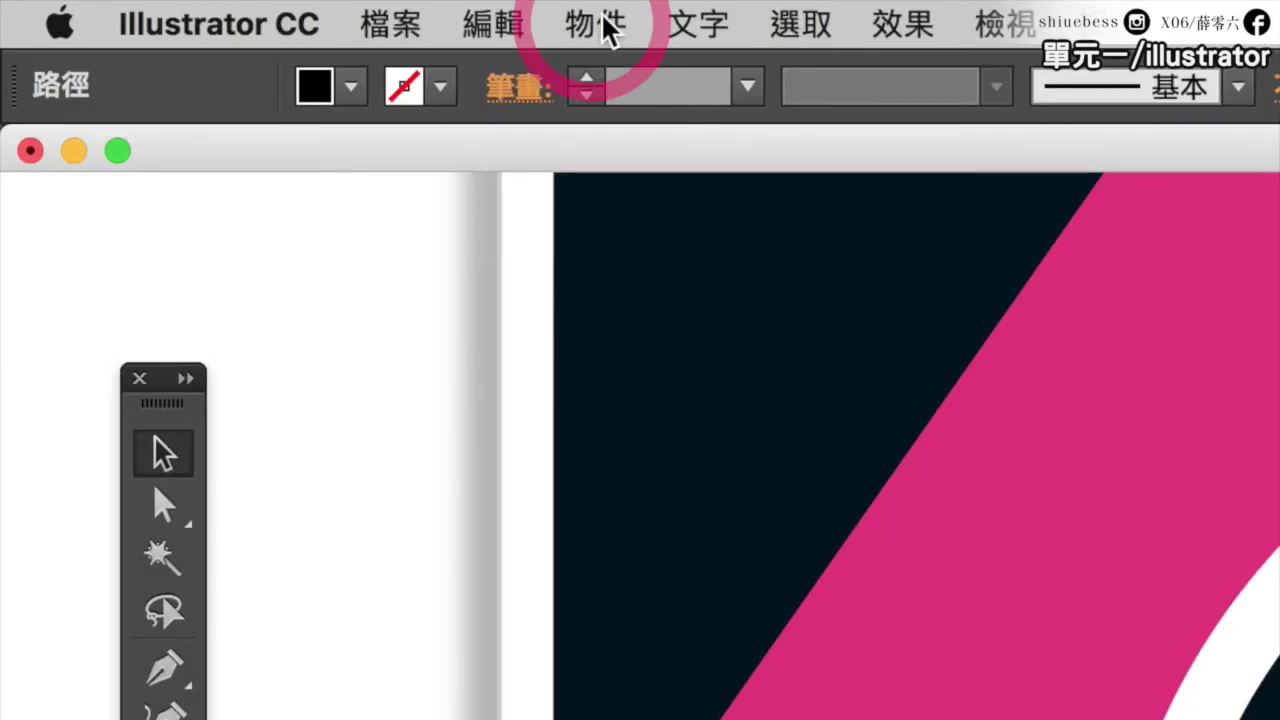
Apply Object > Unlock All, nudge the large black star up-left, then deselect it
{"action": "left_click", "coordinate": [600, 25]}
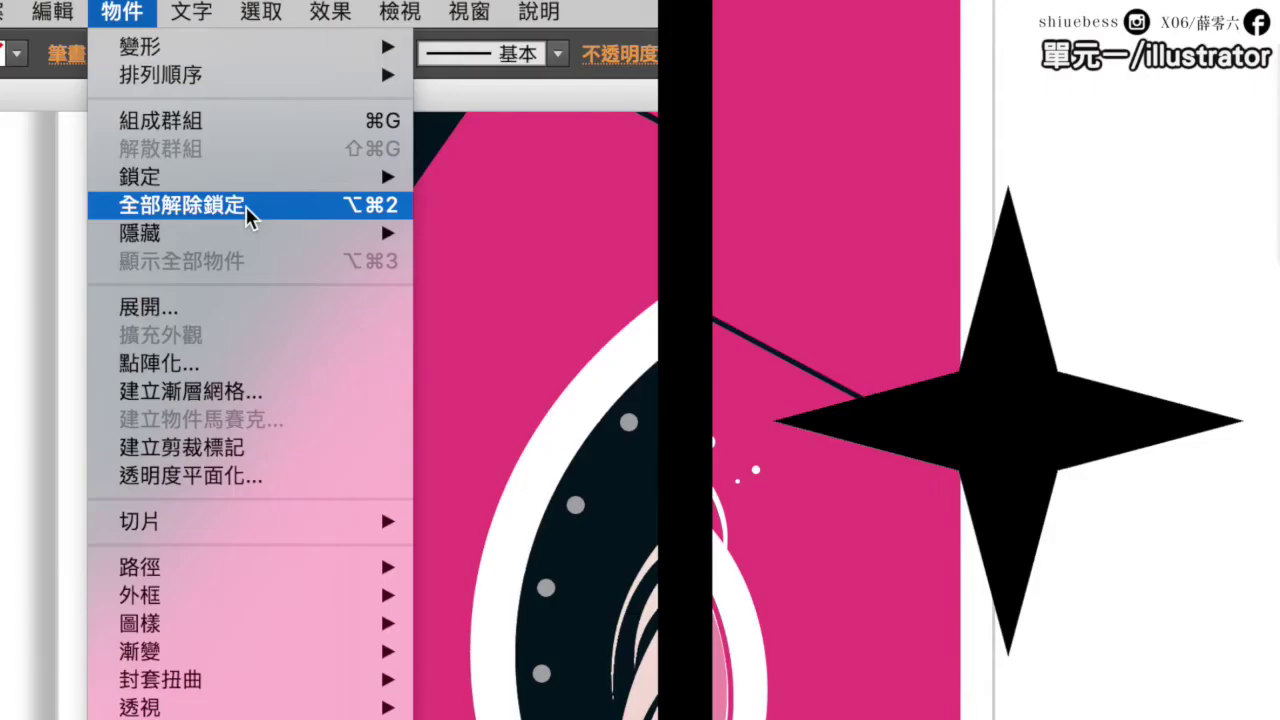
{"action": "left_click", "coordinate": [245, 208]}
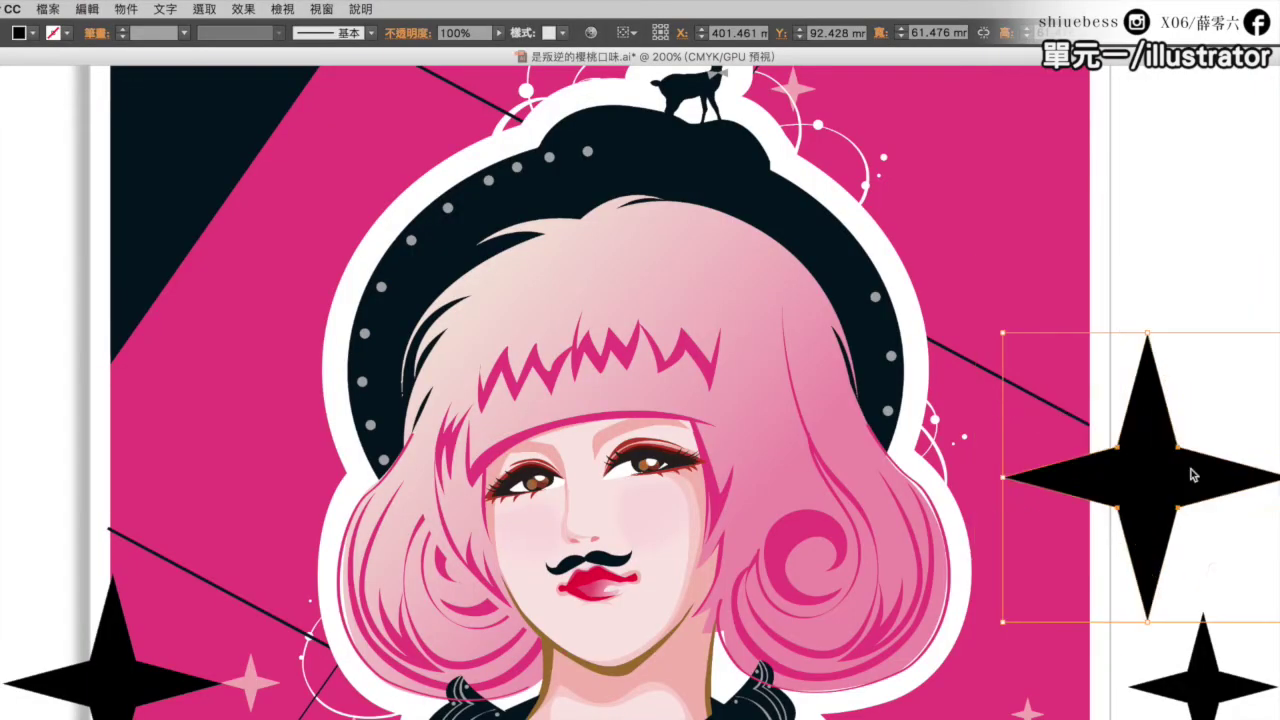
{"action": "left_click_drag", "start_coordinate": [1191, 391], "coordinate": [1166, 366]}
{"action": "left_click", "coordinate": [1214, 614]}
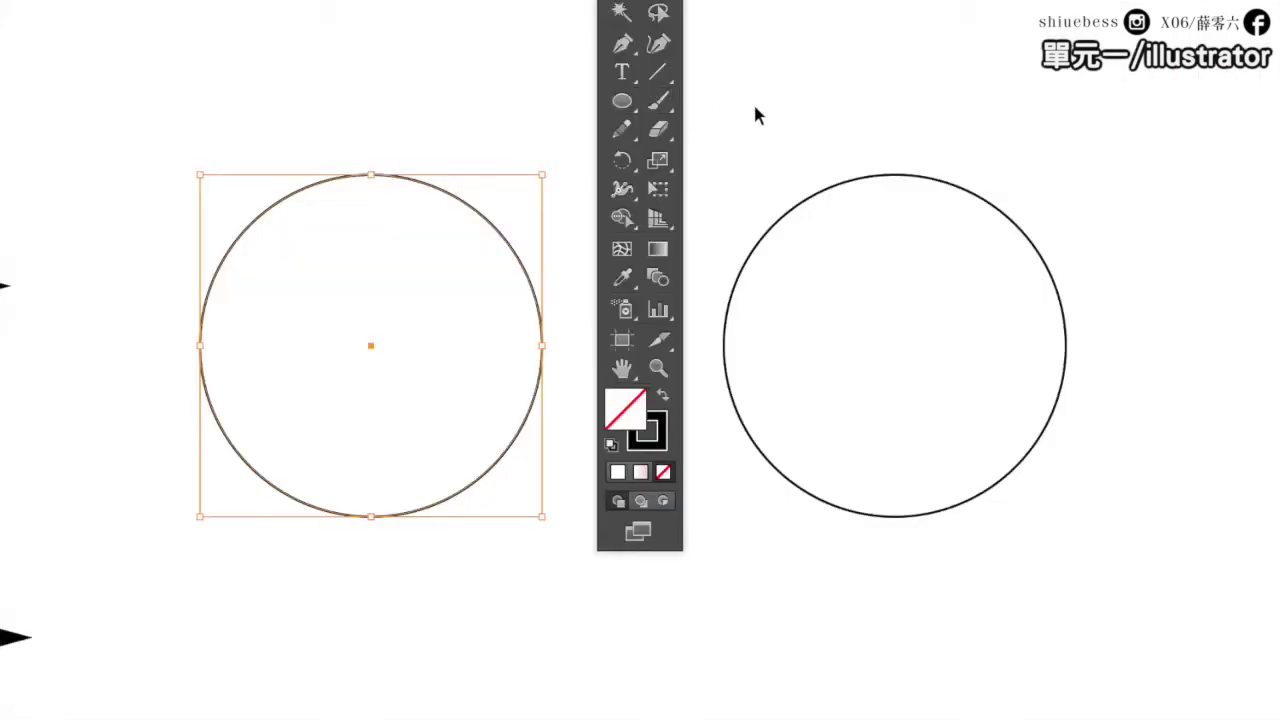
{"action": "left_click", "coordinate": [797, 114]}
{"action": "left_click", "coordinate": [910, 285]}
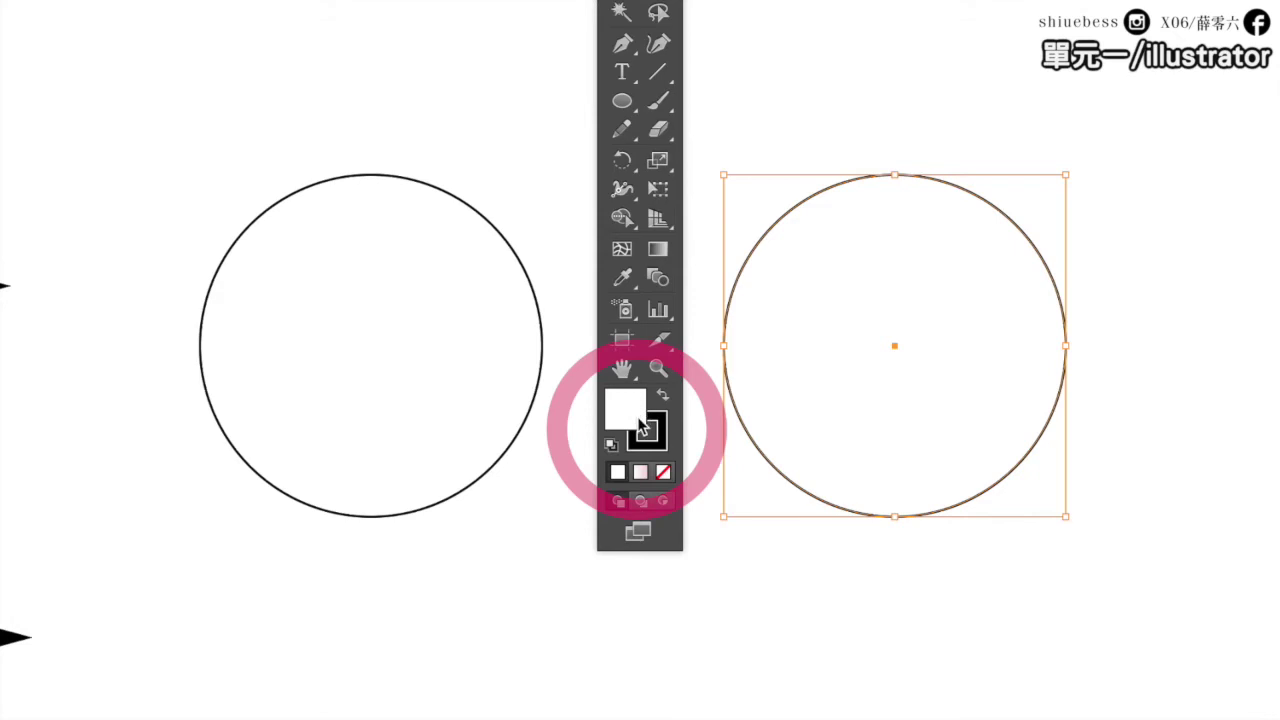
{"action": "left_click", "coordinate": [913, 566]}
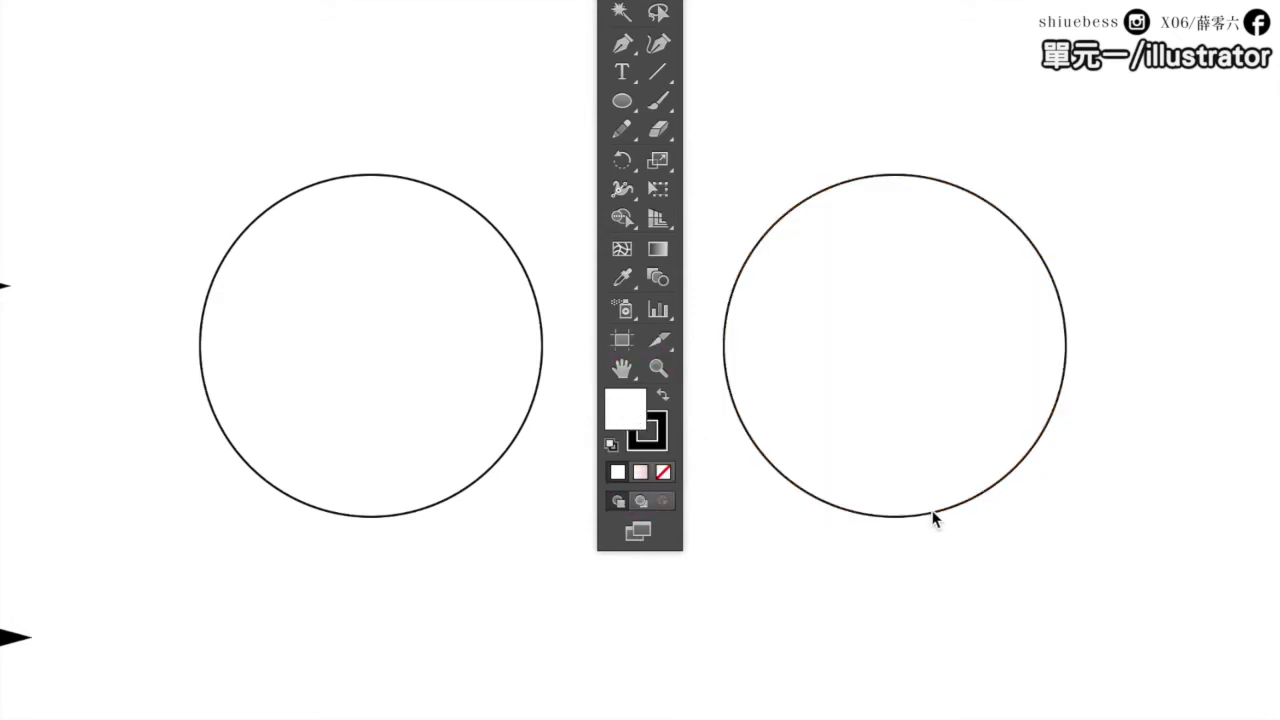
{"action": "left_click", "coordinate": [1010, 251]}
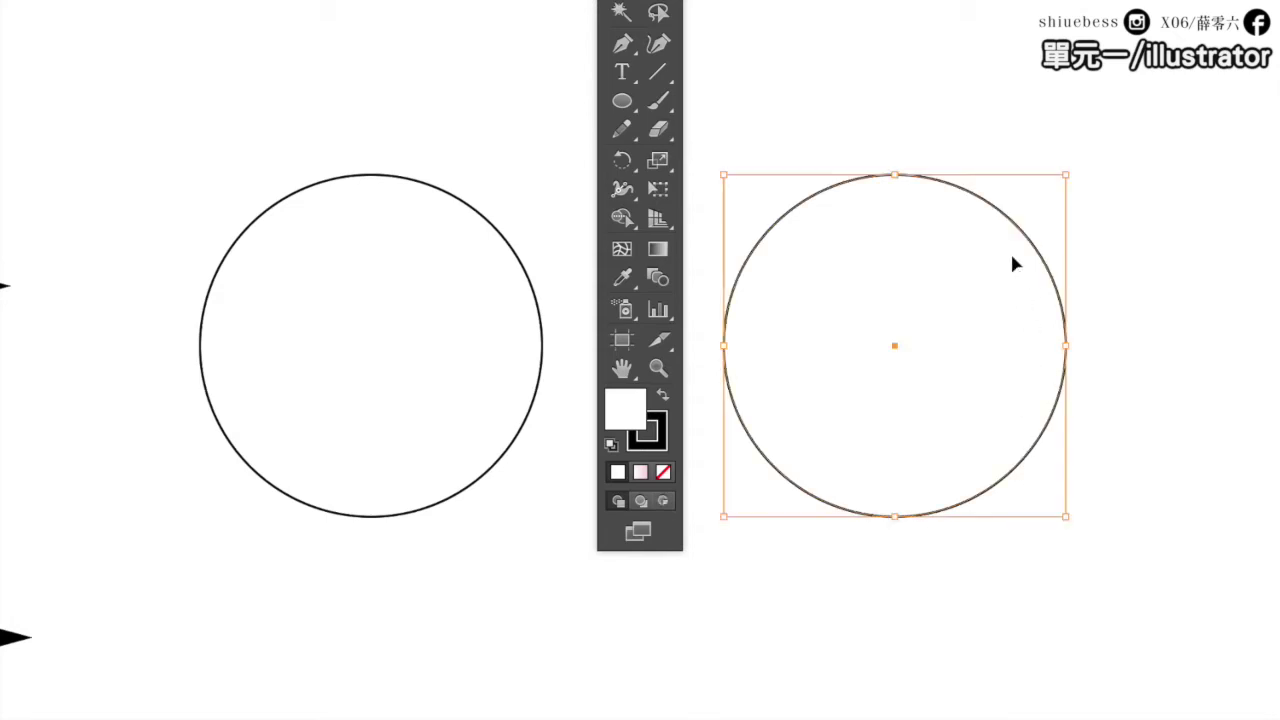
{"action": "left_click", "coordinate": [921, 249]}
{"action": "left_click", "coordinate": [1010, 315]}
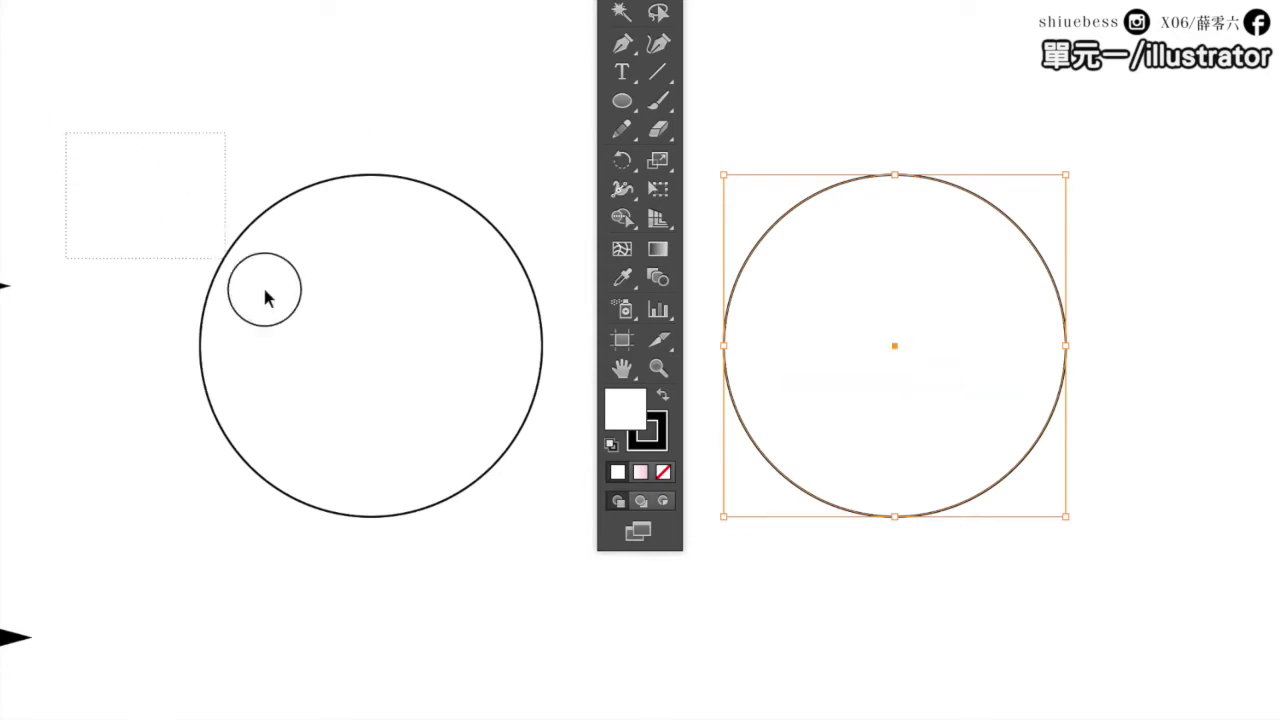
{"action": "left_click", "coordinate": [470, 484]}
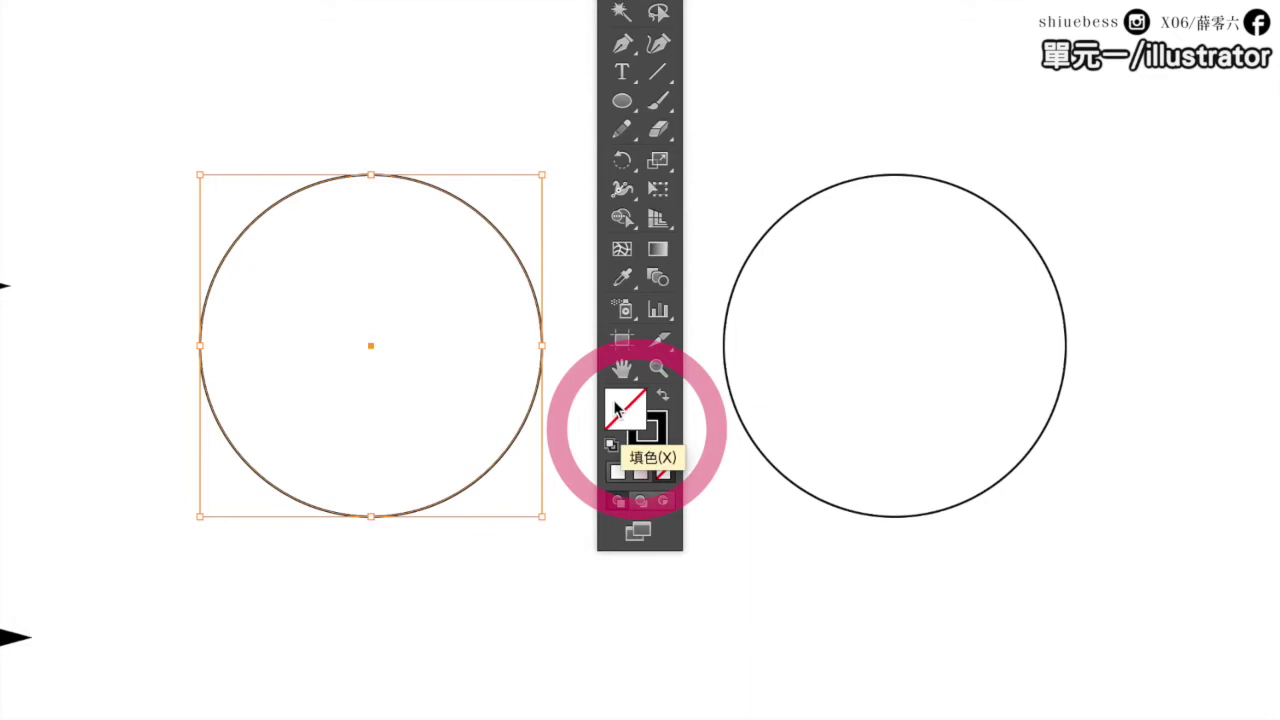
Compare selecting the unfilled left circle by its edge against the white-filled right circle
{"action": "left_click", "coordinate": [410, 130]}
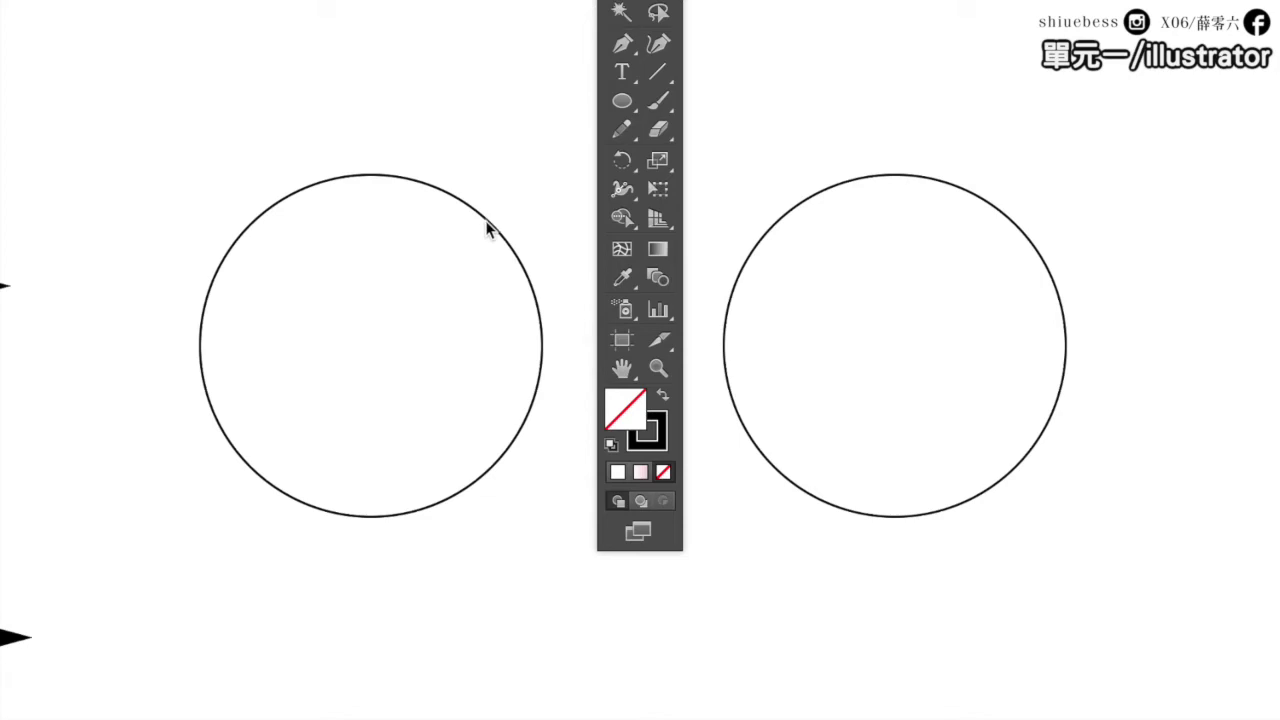
{"action": "left_click", "coordinate": [487, 228]}
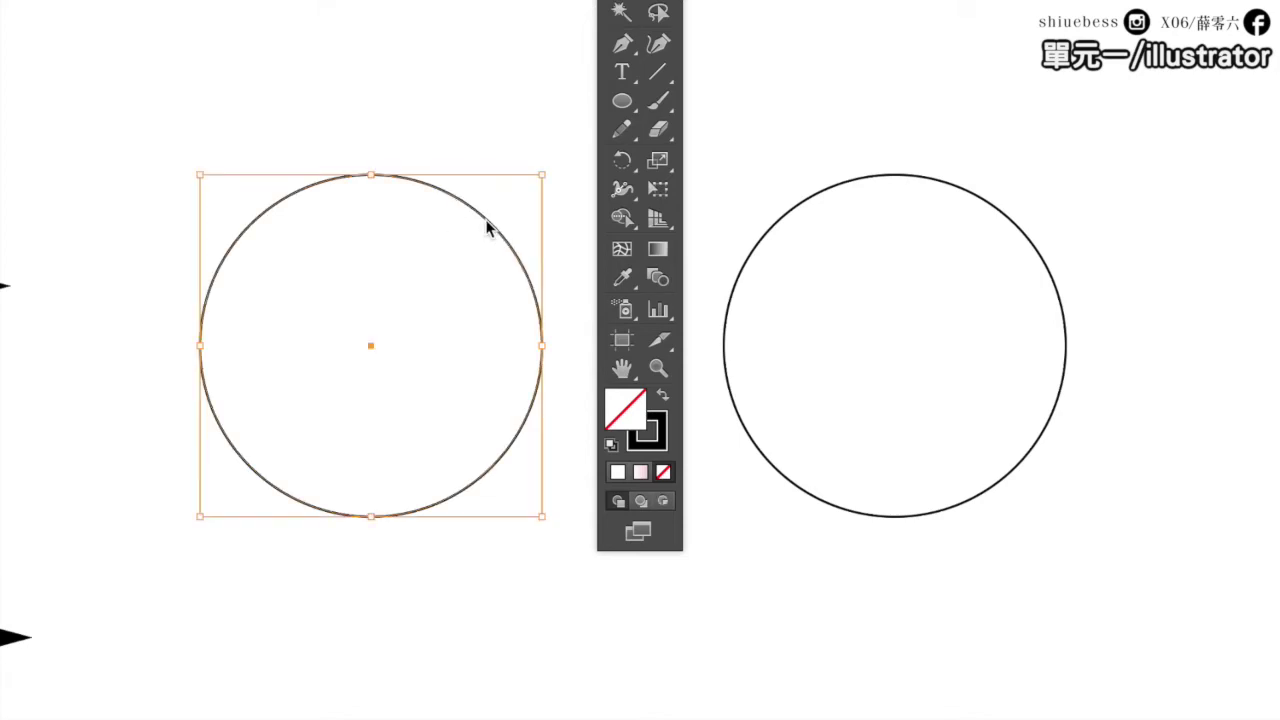
{"action": "left_click", "coordinate": [1000, 692]}
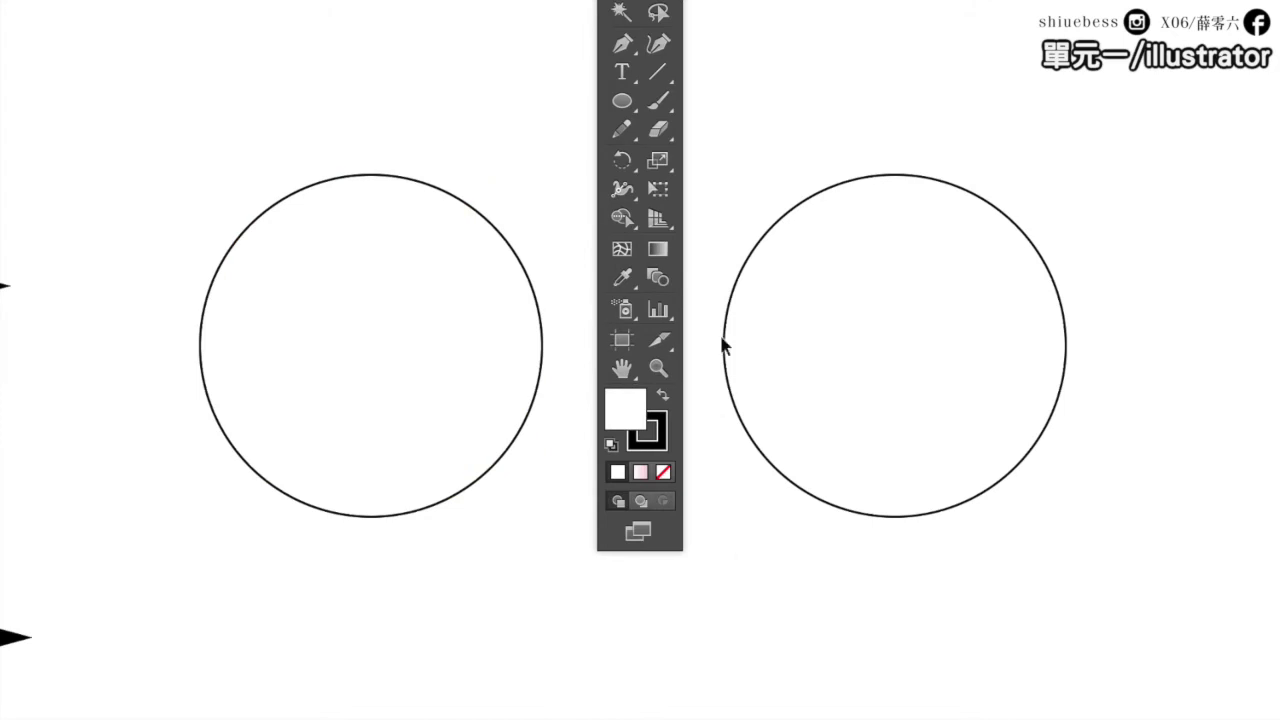
{"action": "left_click", "coordinate": [856, 306]}
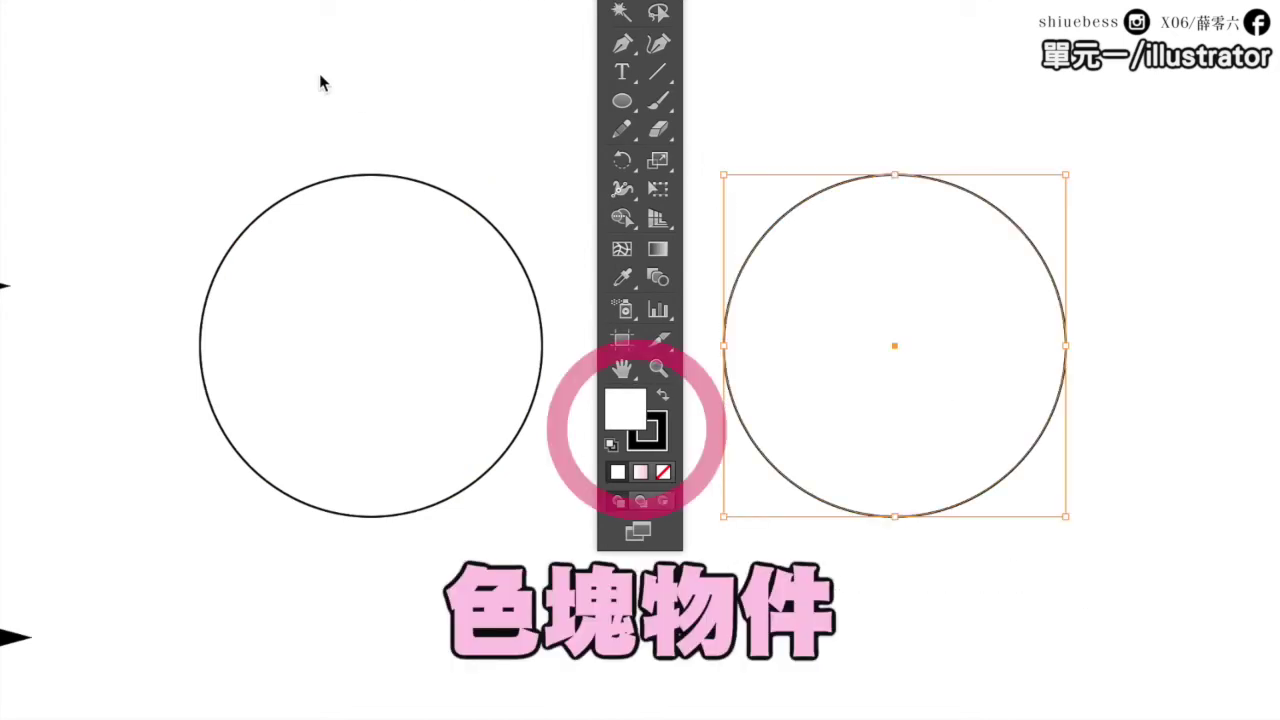
{"action": "left_click_drag", "start_coordinate": [219, 102], "coordinate": [538, 512]}
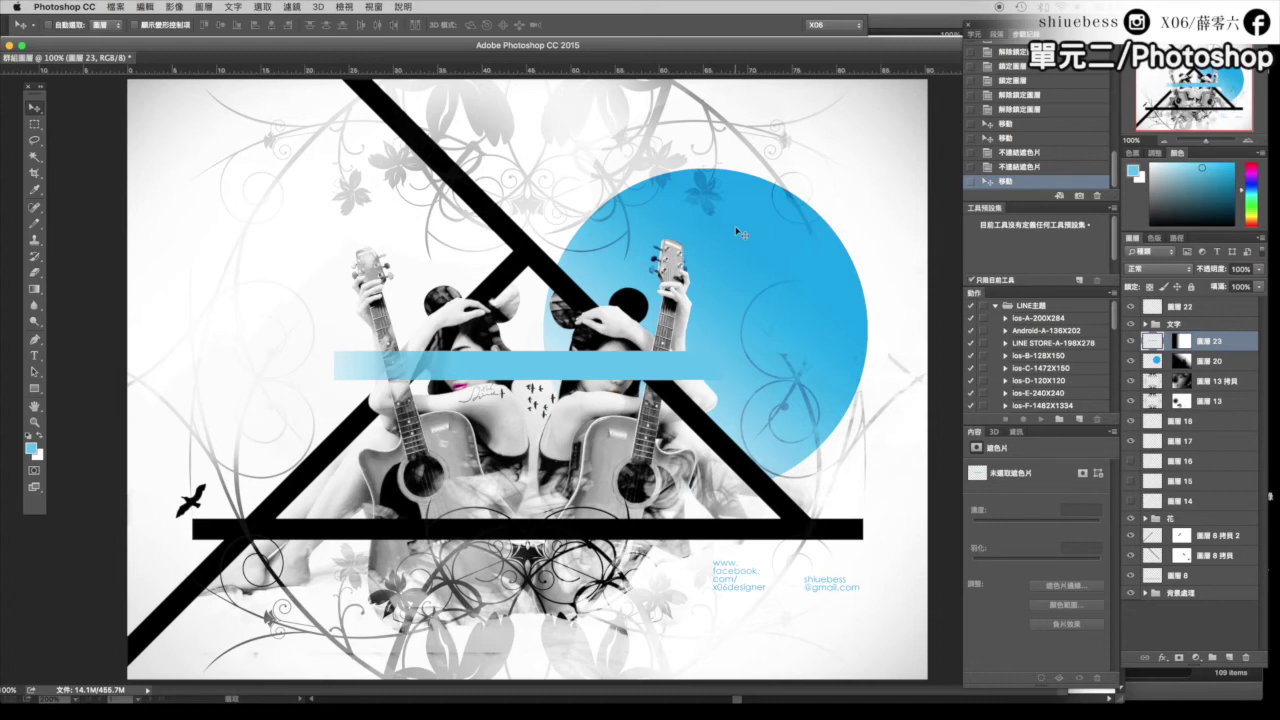
Select layer 圖層 20 and drag the blue circle to a slightly lower-right spot
{"action": "left_click", "coordinate": [1218, 361]}
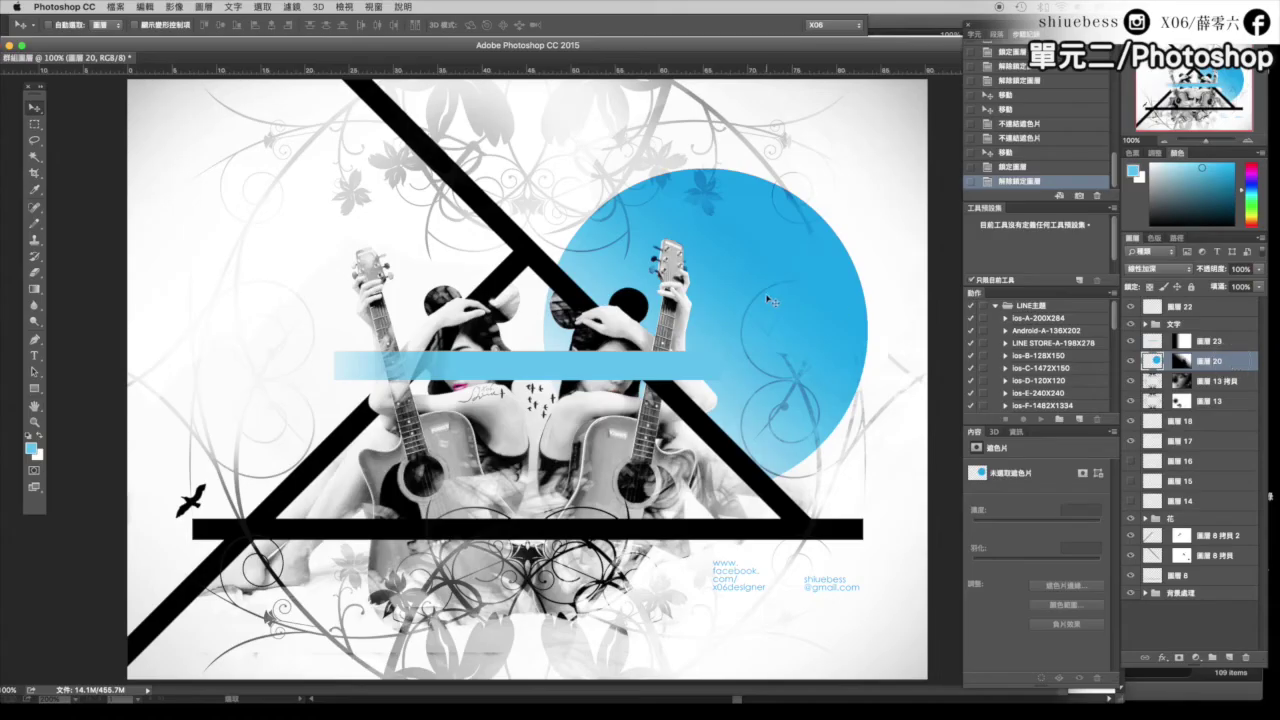
{"action": "left_click_drag", "start_coordinate": [776, 300], "coordinate": [729, 245]}
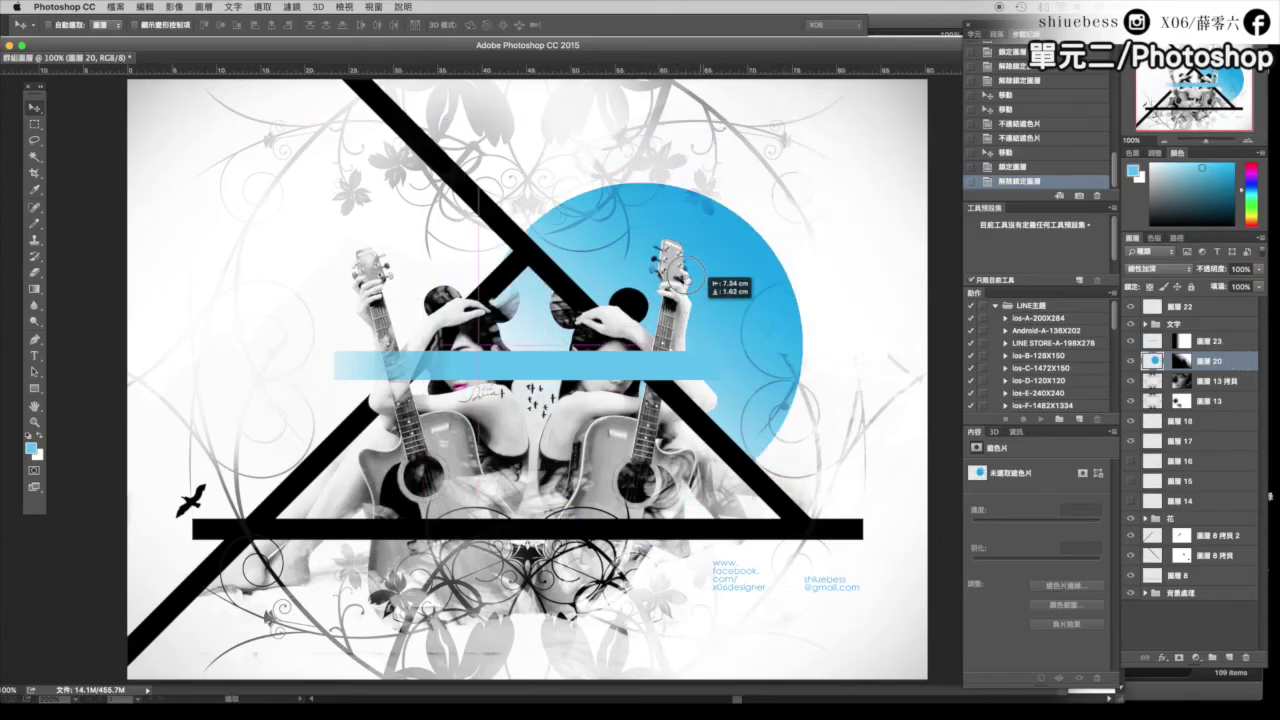
{"action": "left_click_drag", "start_coordinate": [729, 245], "coordinate": [787, 290]}
{"action": "left_click", "coordinate": [1238, 538]}
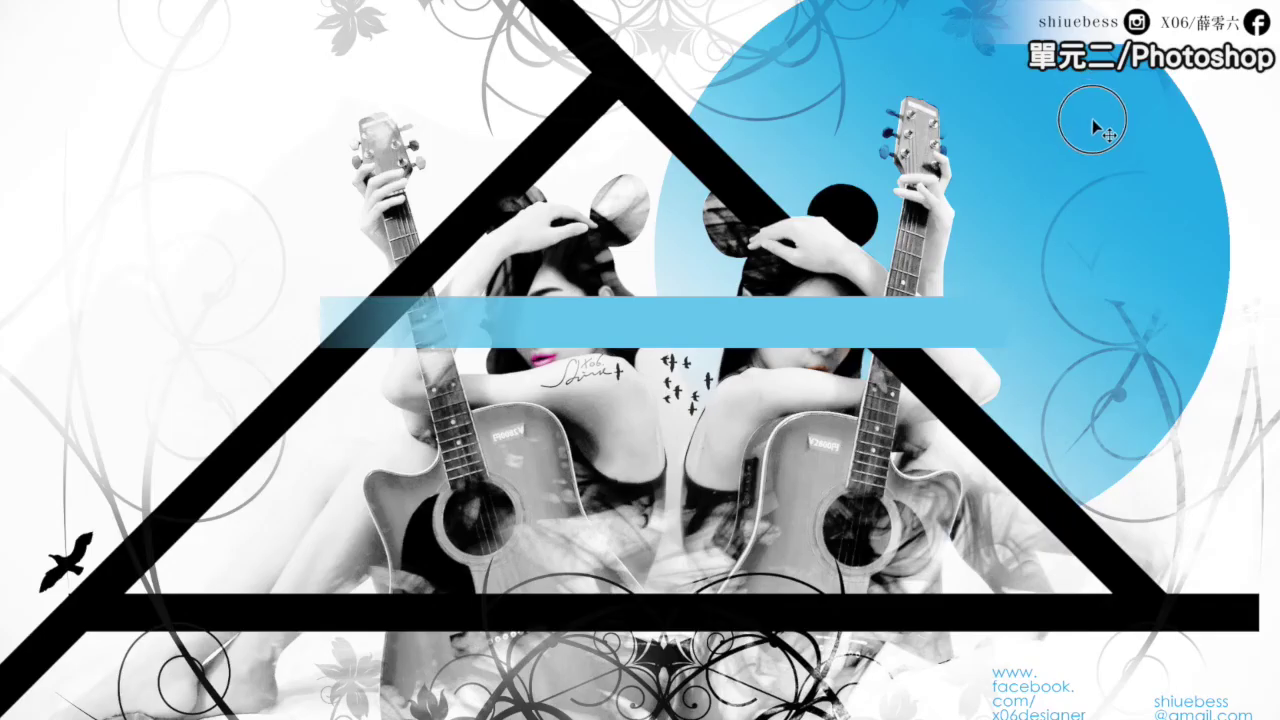
Shift the black diagonal stripe slightly left, then test that the locked blue circle won't move
{"action": "mouse_move", "coordinate": [1092, 119]}
{"action": "left_mouse_down"}
{"action": "mouse_move", "coordinate": [1199, 188]}
{"action": "mouse_move", "coordinate": [1055, 114]}
{"action": "left_mouse_up"}
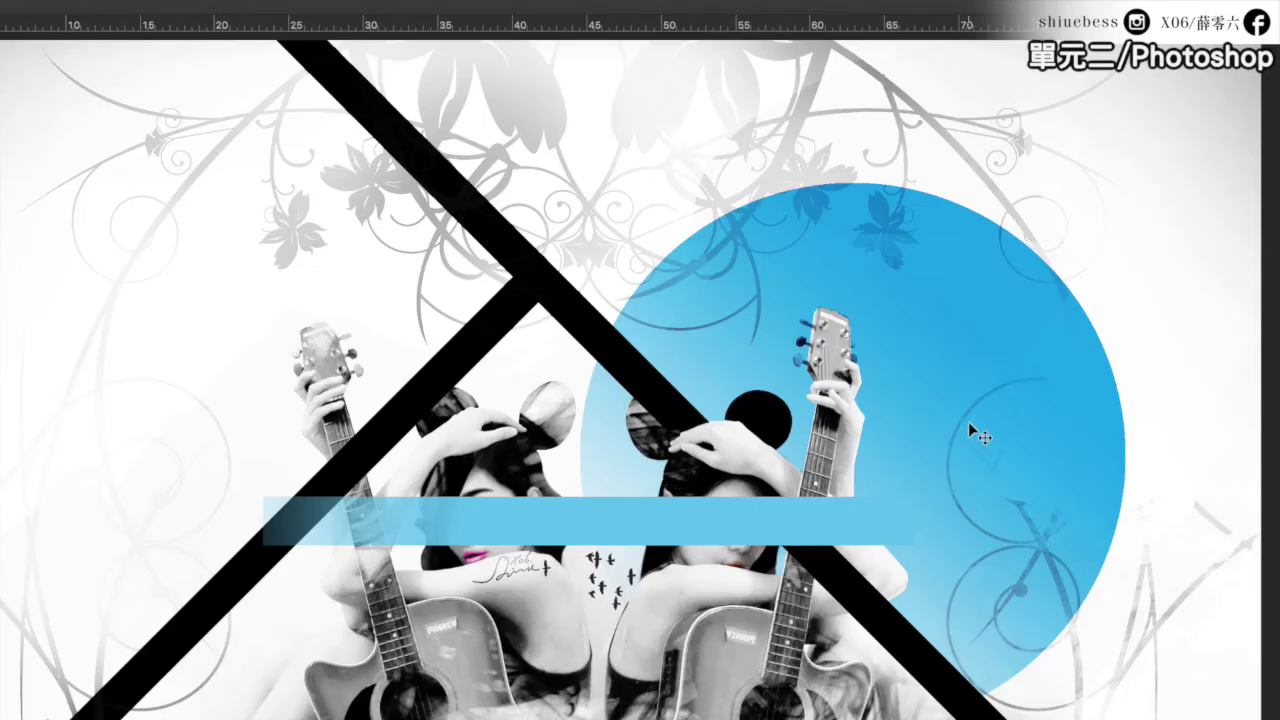
{"action": "left_click", "coordinate": [1108, 510]}
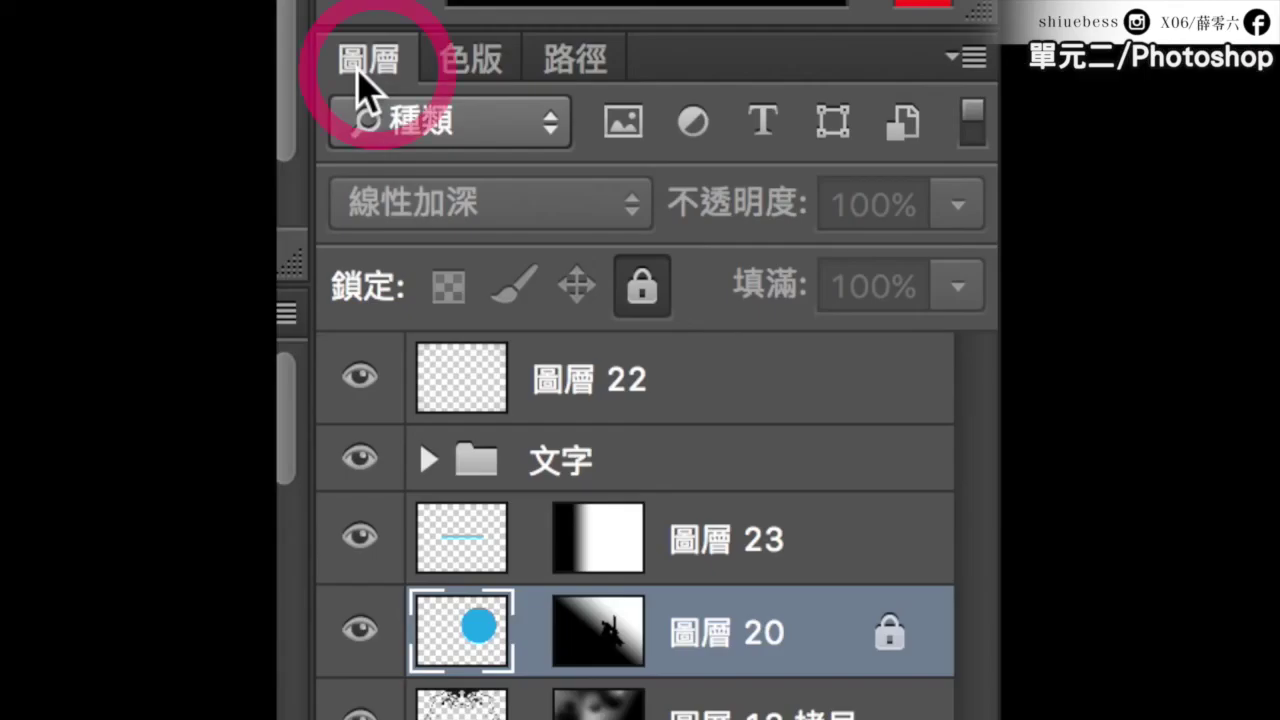
Release the Lock All on layer 圖層 20 holding the blue circle
{"action": "left_click", "coordinate": [645, 296]}
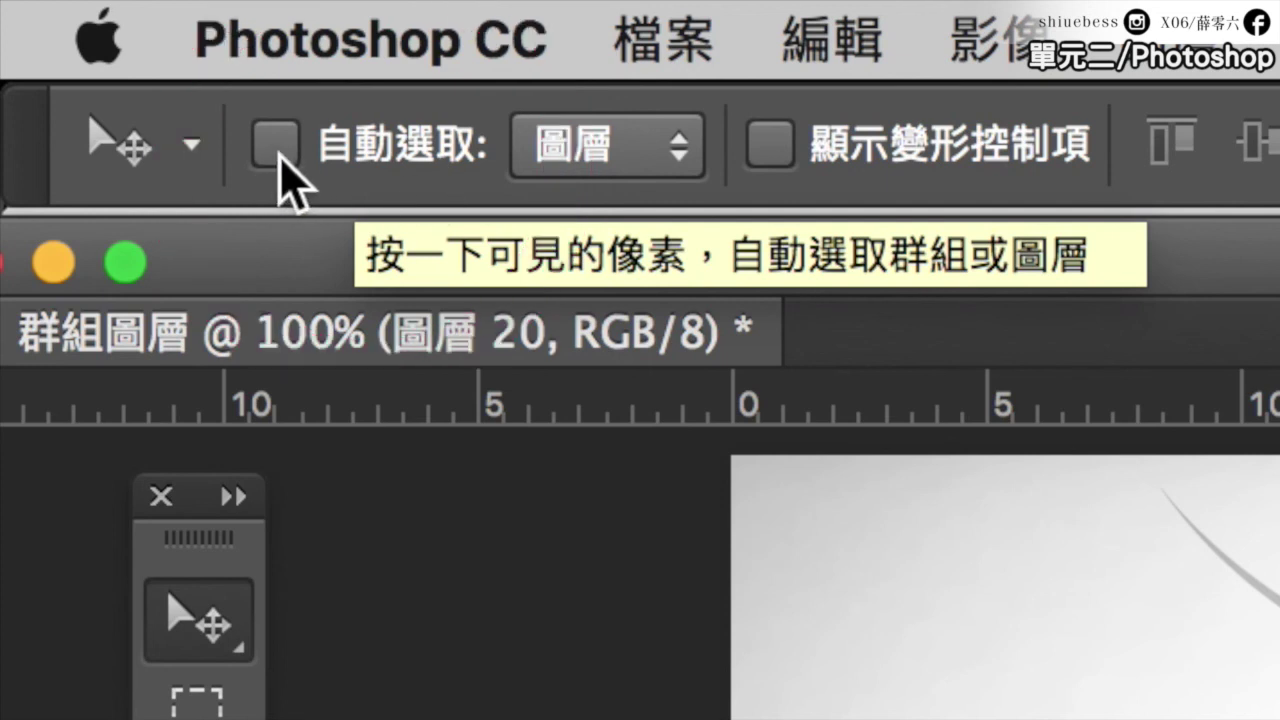
Turn on Auto-Select: Layer and nudge the black diagonal stripe on the canvas
{"action": "left_click", "coordinate": [281, 153]}
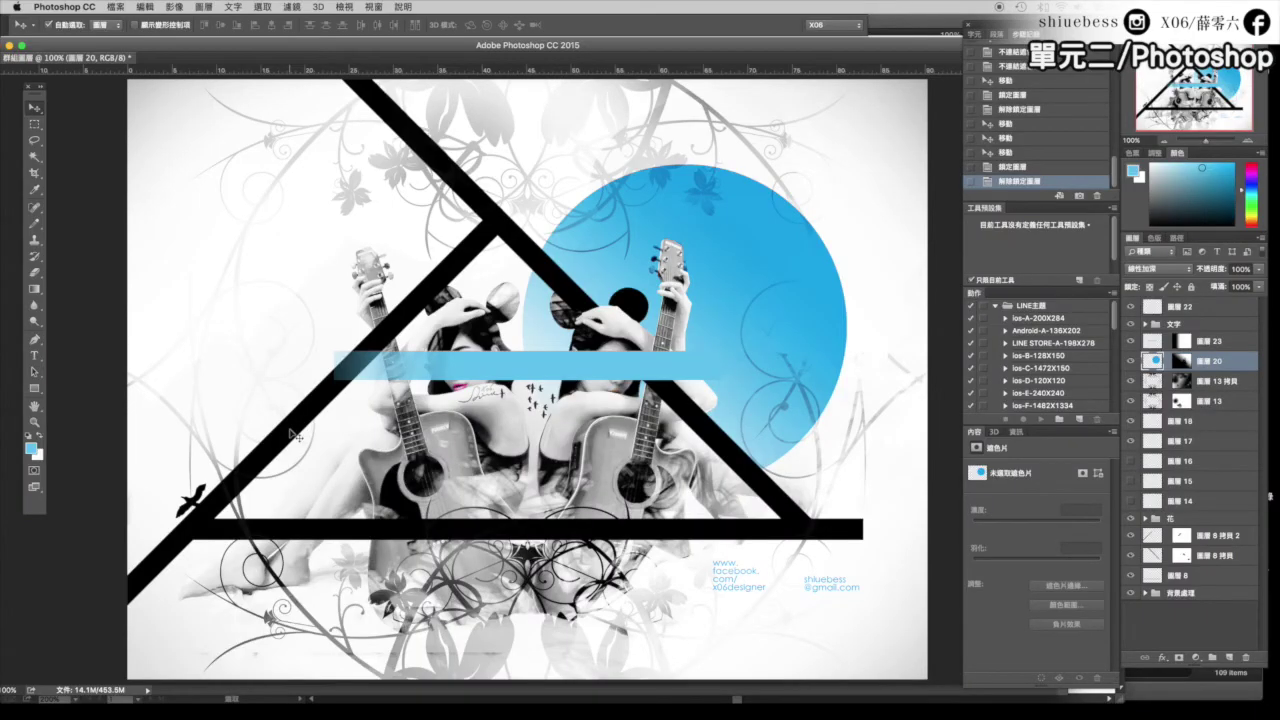
{"action": "left_click", "coordinate": [288, 432]}
{"action": "left_click_drag", "start_coordinate": [288, 432], "coordinate": [300, 437]}
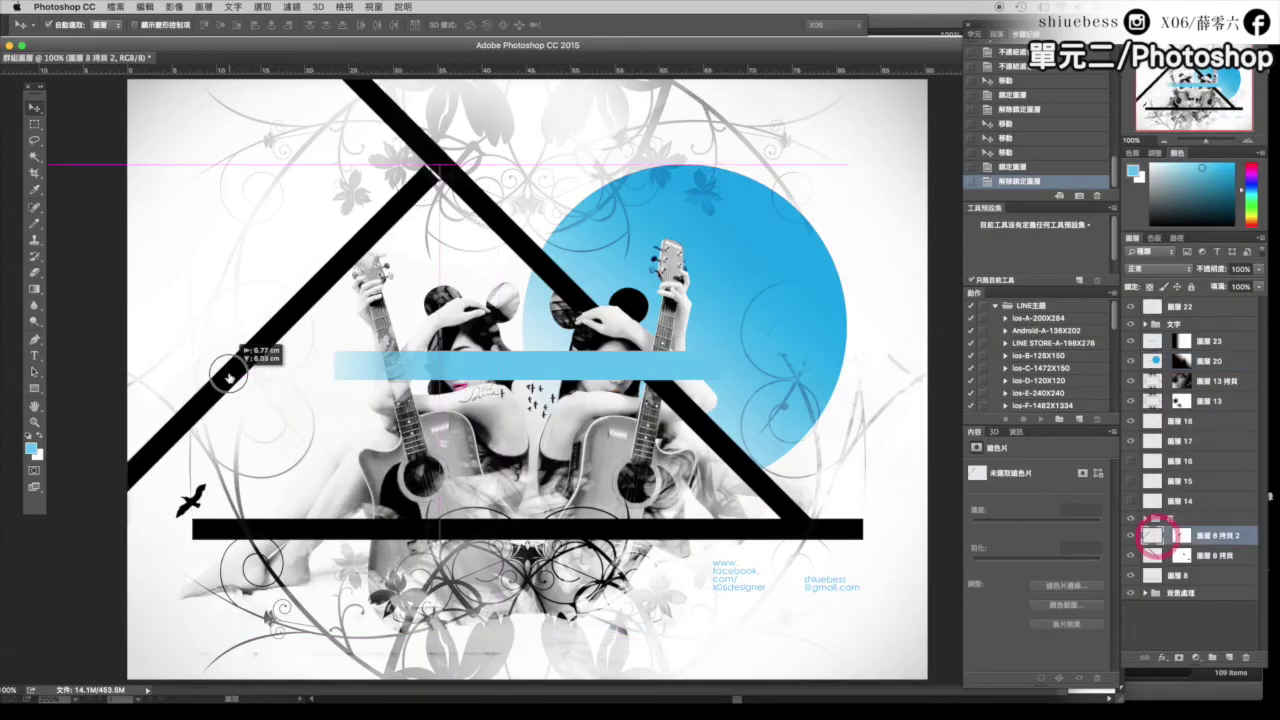
Nudge the light blue bar, move the small bird up, and shift the blue circle
{"action": "left_click_drag", "start_coordinate": [498, 373], "coordinate": [498, 370]}
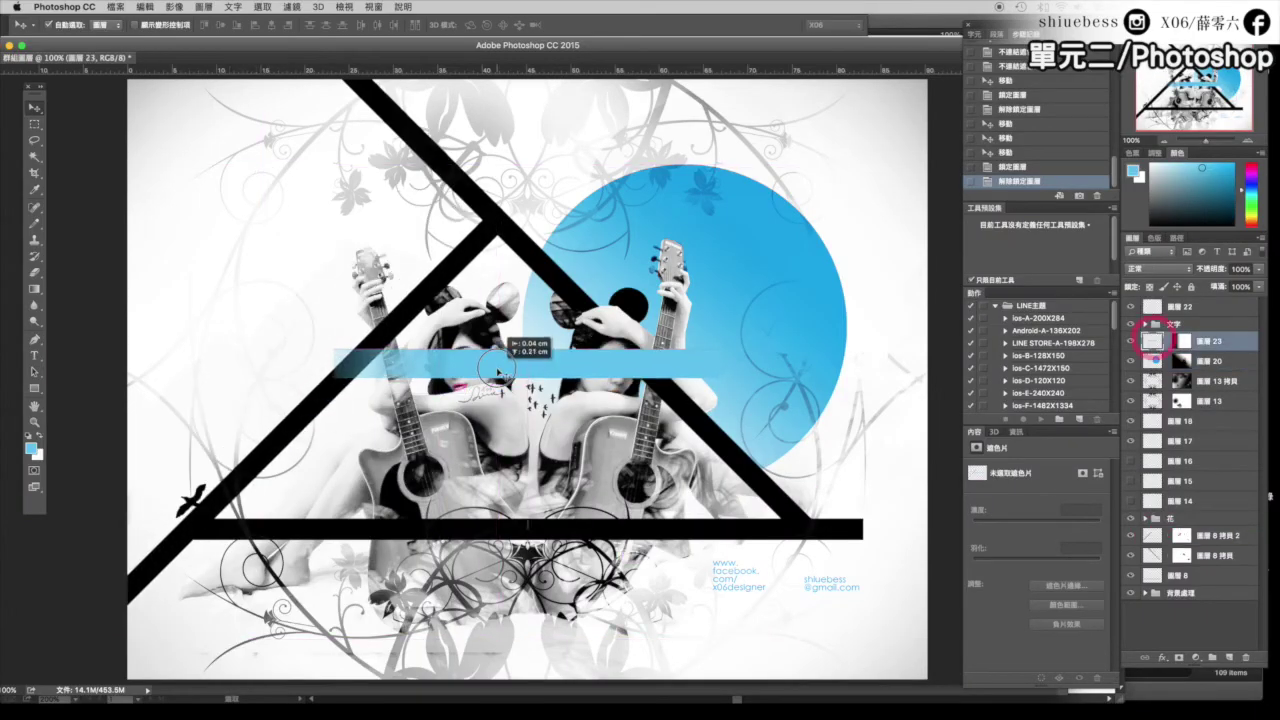
{"action": "mouse_move", "coordinate": [190, 500]}
{"action": "left_mouse_down"}
{"action": "mouse_move", "coordinate": [180, 468]}
{"action": "mouse_move", "coordinate": [176, 488]}
{"action": "left_mouse_up"}
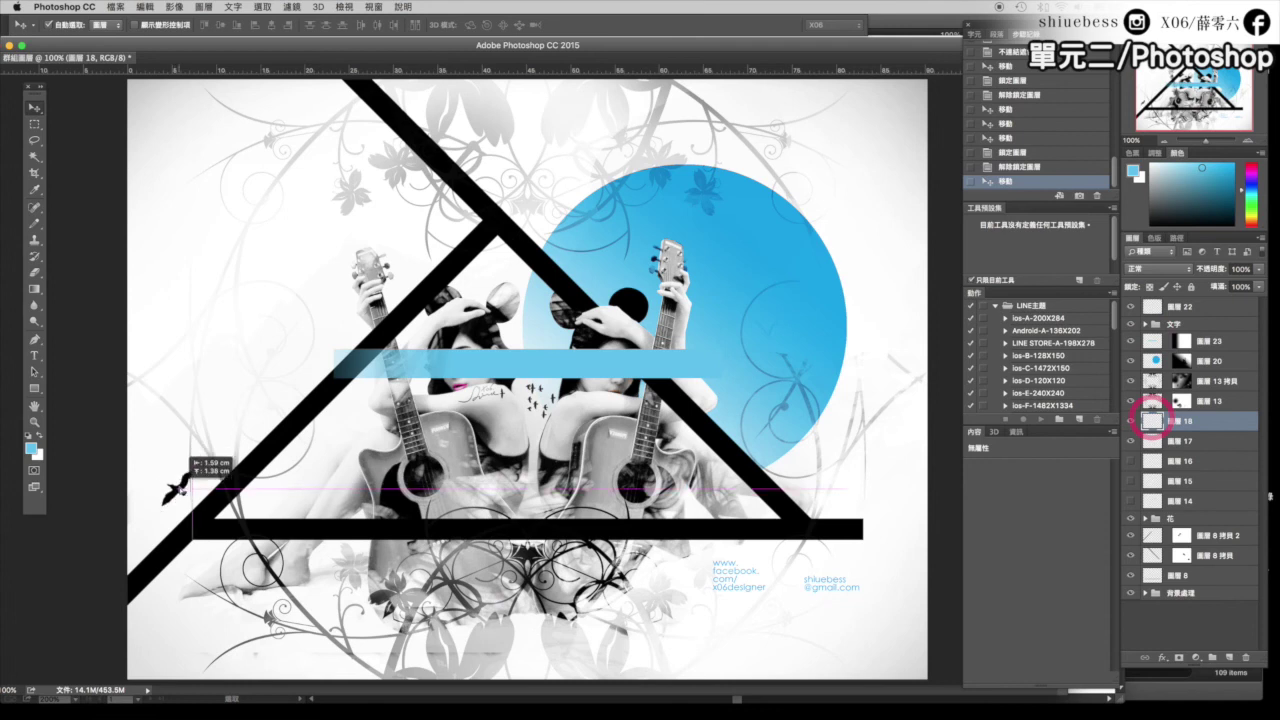
{"action": "left_click_drag", "start_coordinate": [830, 350], "coordinate": [835, 356]}
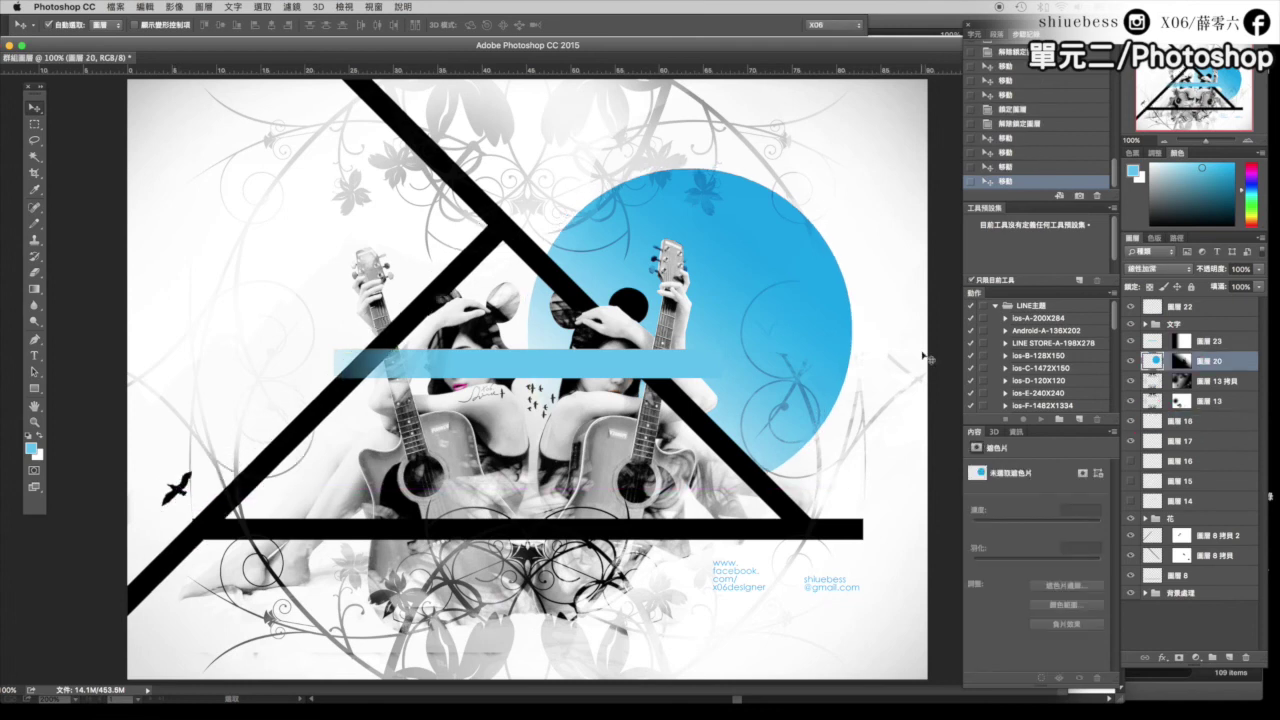